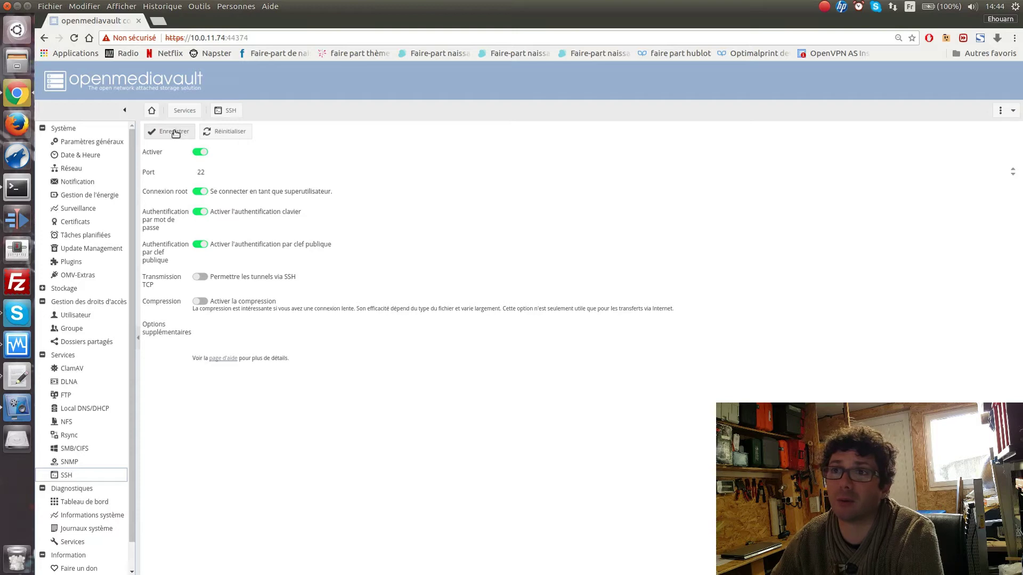
- Save the SSH service settings
left_click(176, 133)
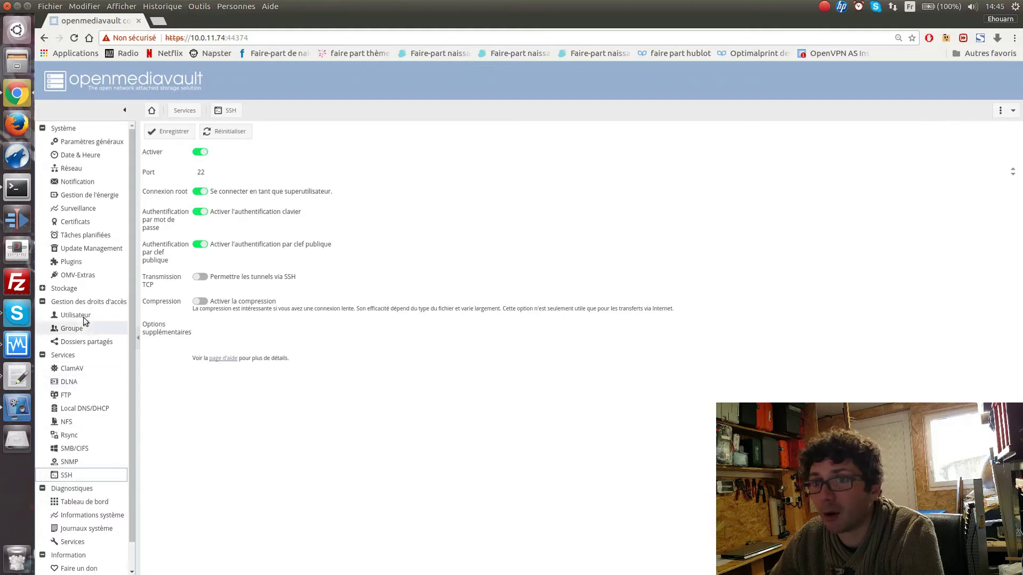
- Install the openmediavault-shellinabox 3.4 plugin, confirm the installation and reload the interface
left_click(89, 261)
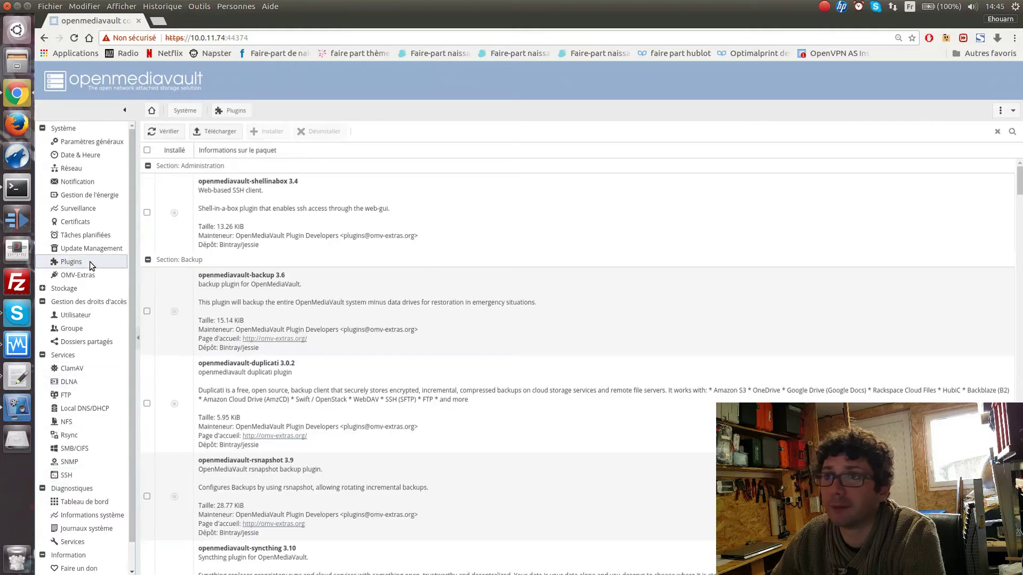
left_click(147, 213)
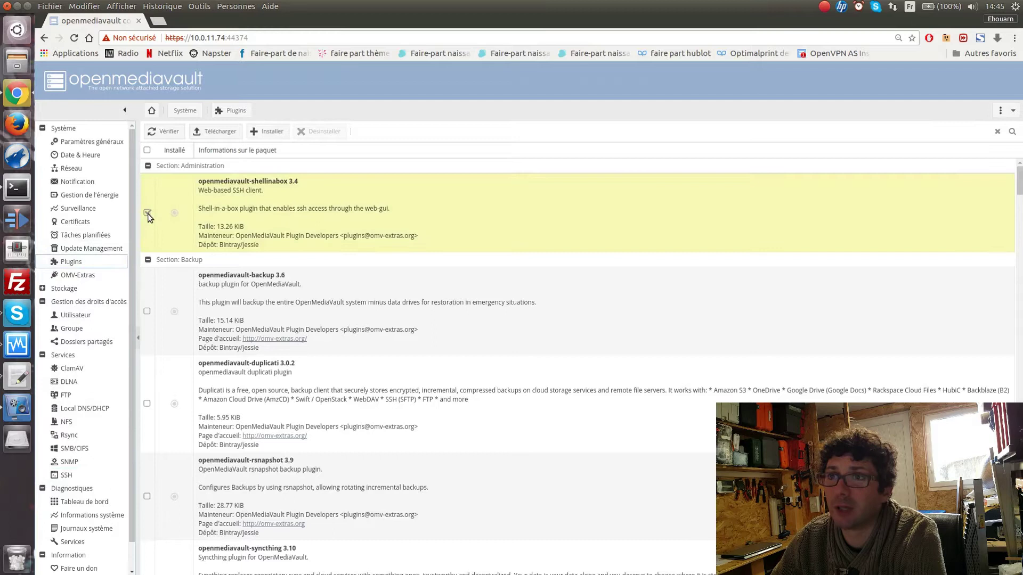
left_click(278, 135)
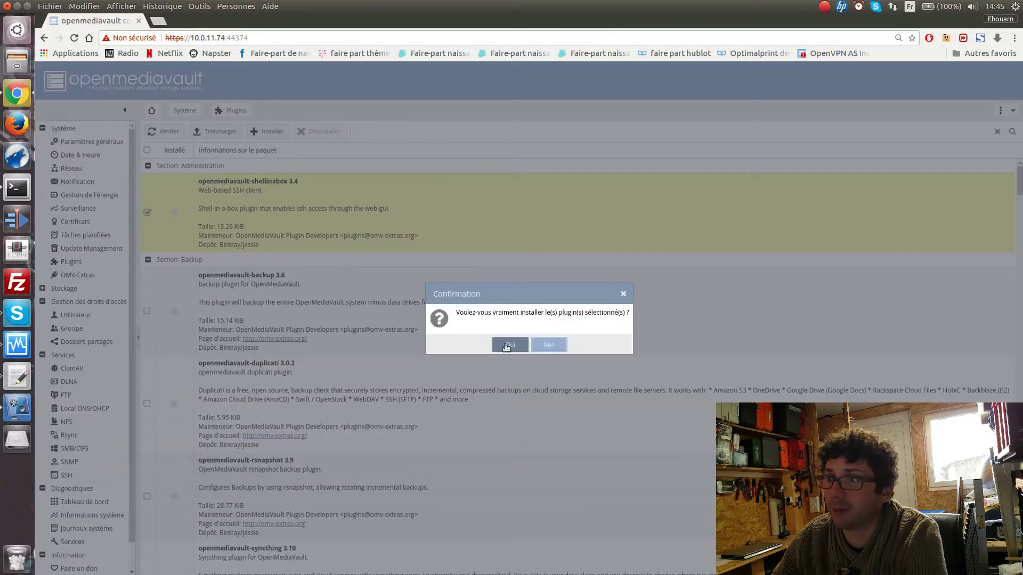
left_click(506, 346)
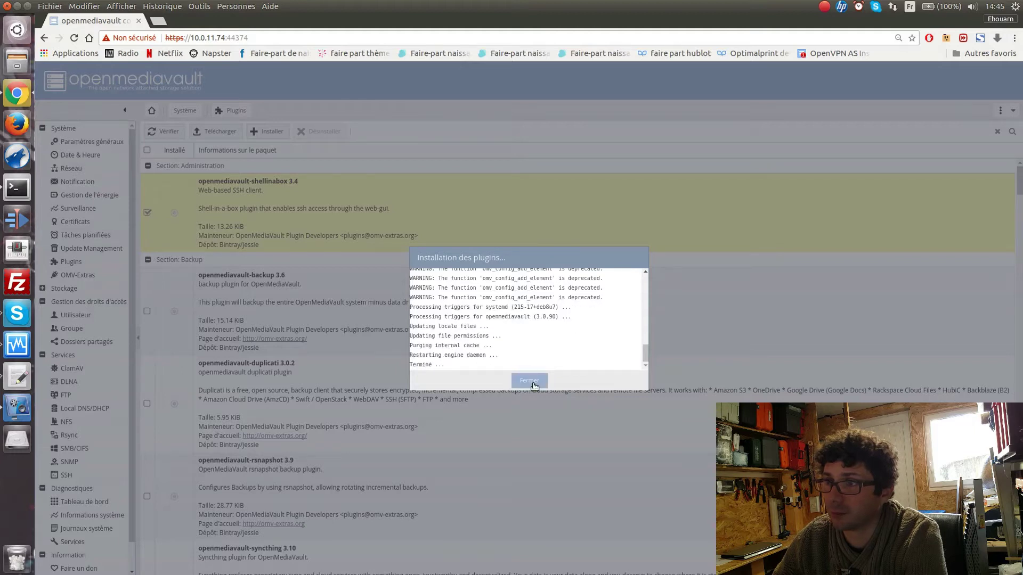
left_click(533, 382)
left_click(530, 344)
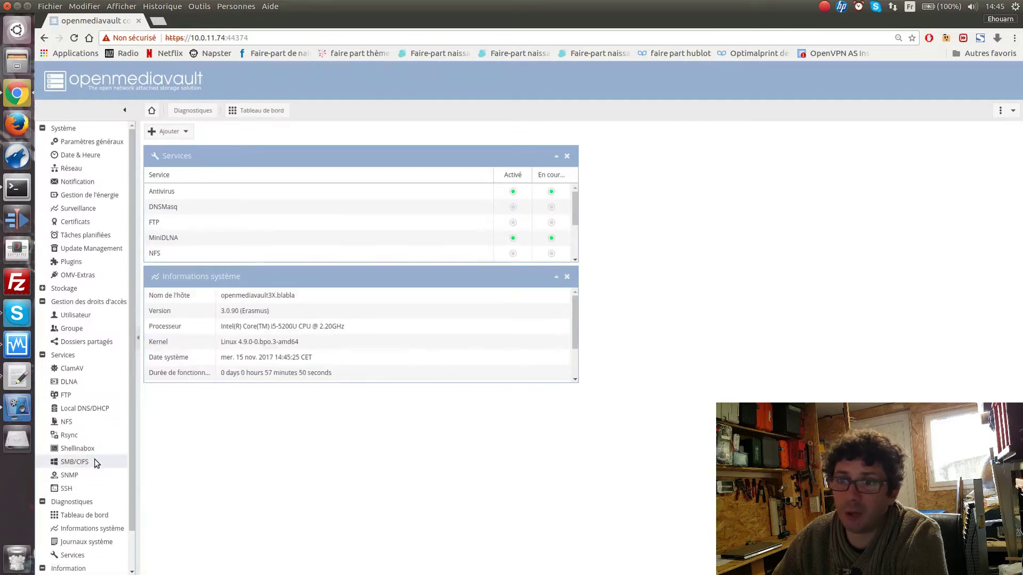
- Enable the Shellinabox service with Linkify set to normal and sound on the BEL character turned on
left_click(89, 446)
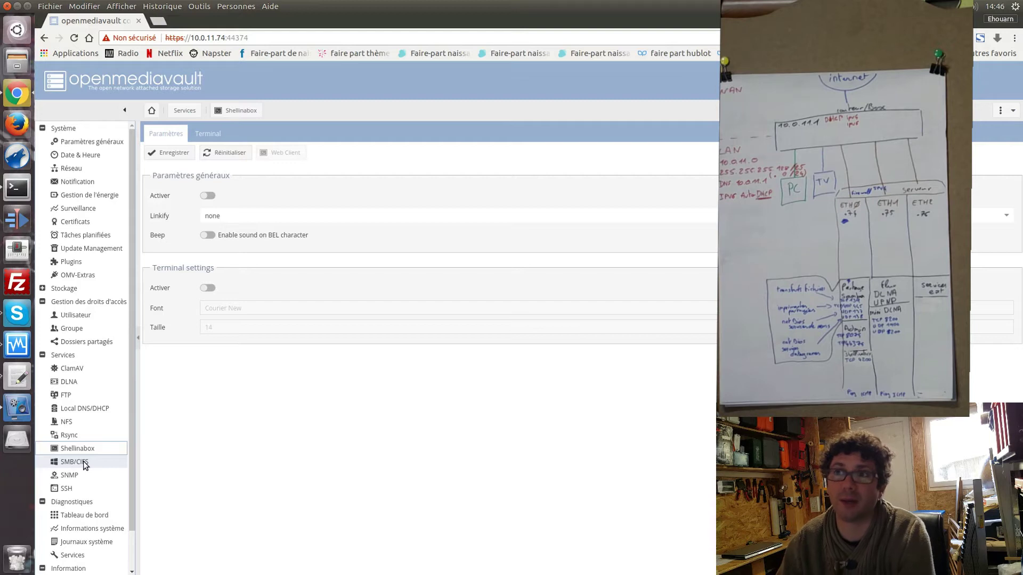
left_click(208, 196)
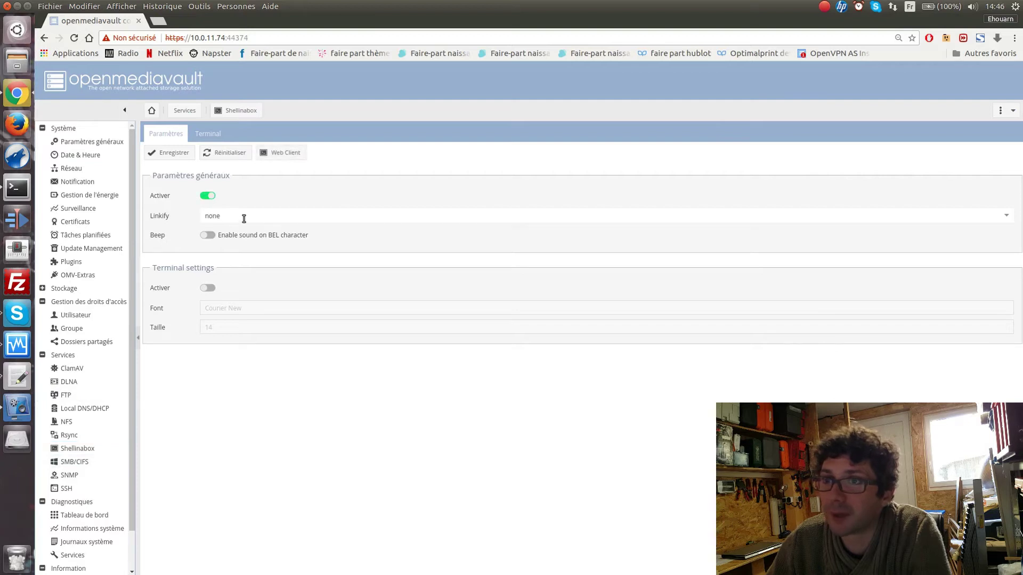
left_click(250, 216)
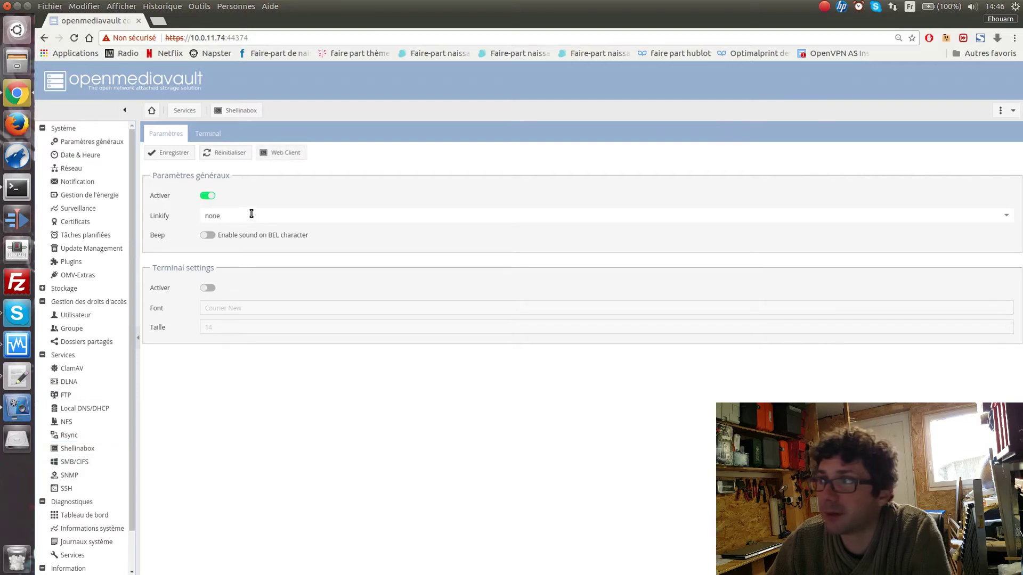
left_click(1008, 219)
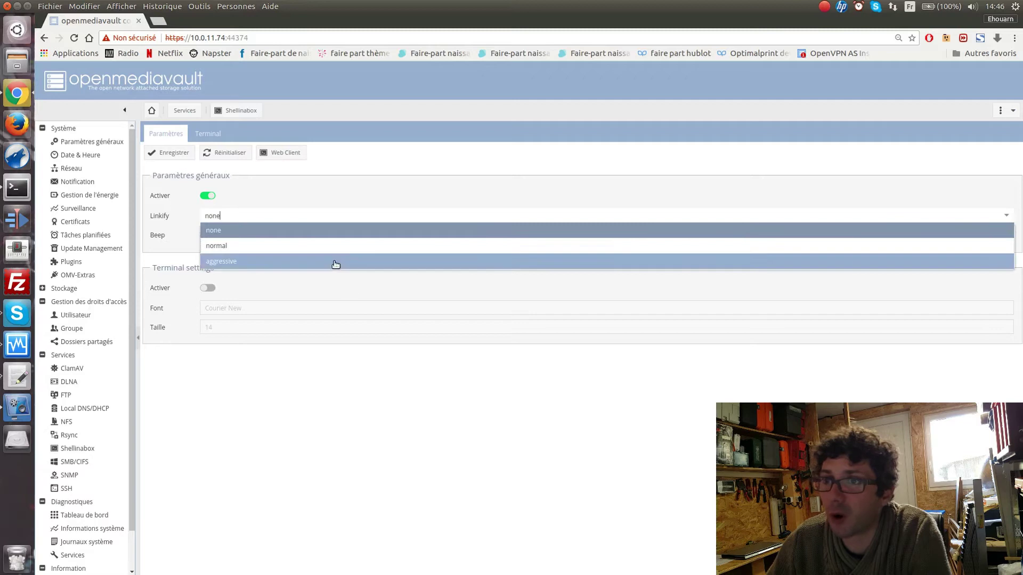
left_click(333, 245)
left_click(207, 236)
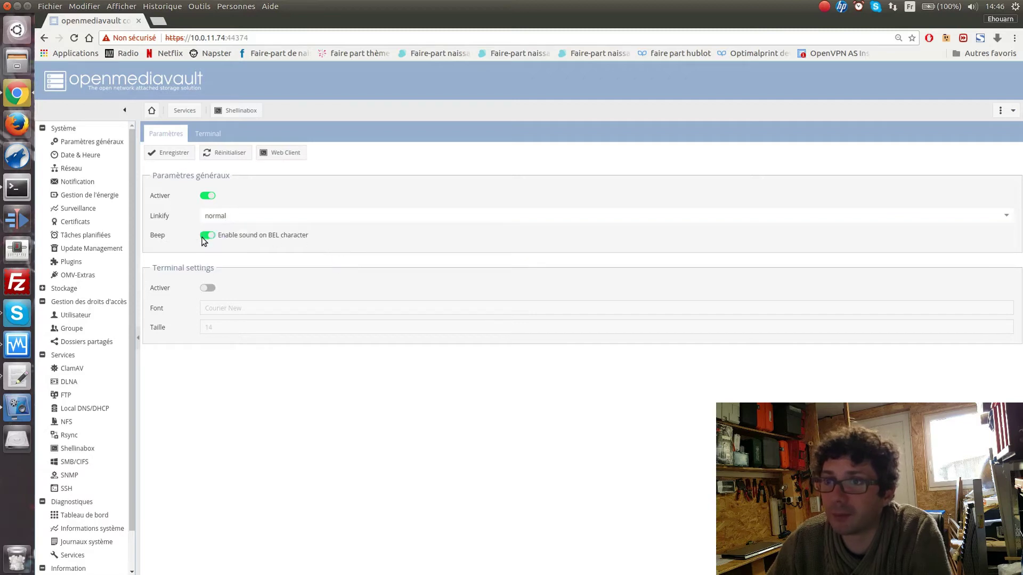
- Enable the Shellinabox terminal settings and set the font size to 20
left_click(206, 289)
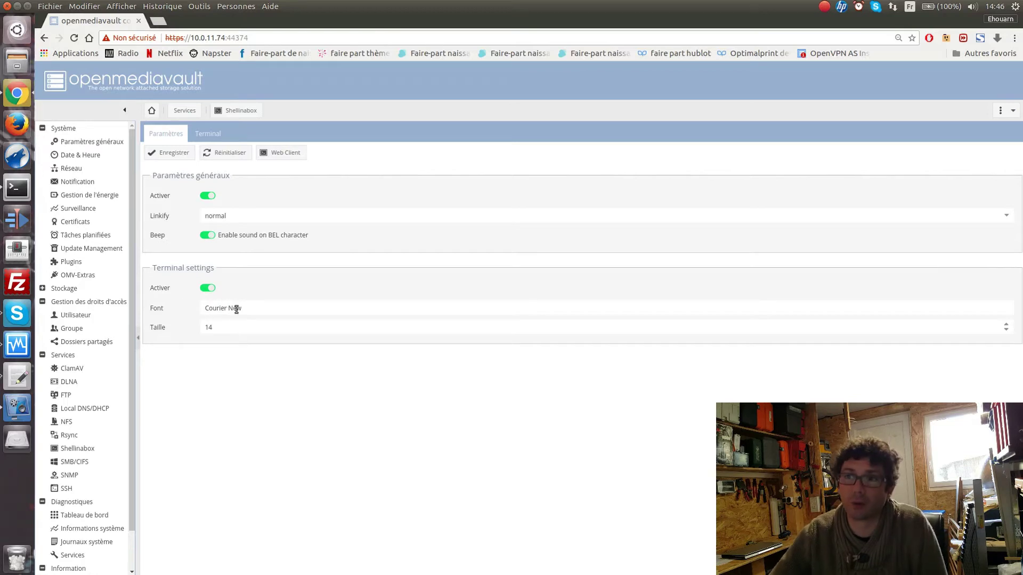
left_click_drag(209, 327, 230, 336)
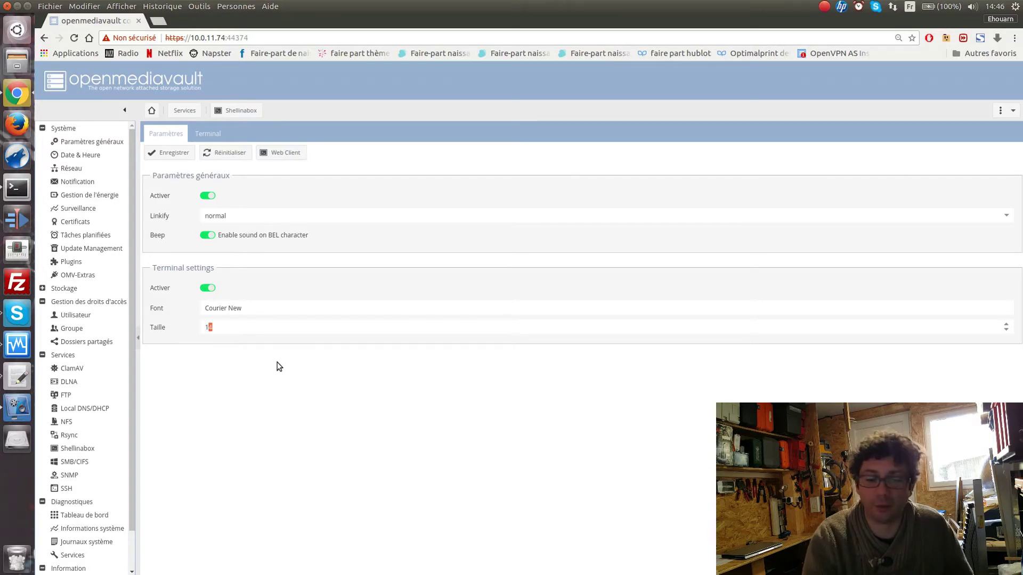
type("20")
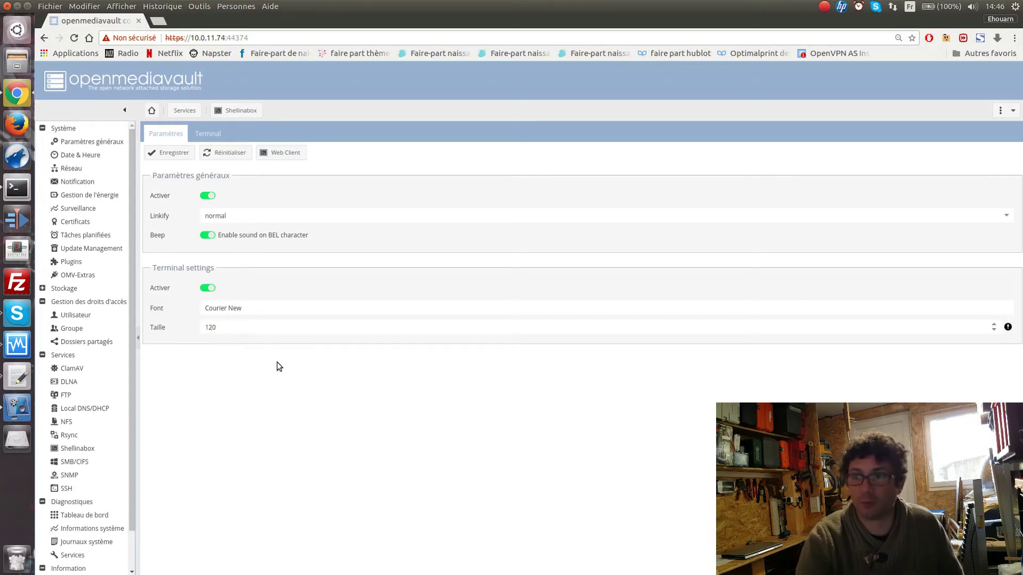
key("BackSpace")
key("BackSpace")
key("BackSpace")
type("20")
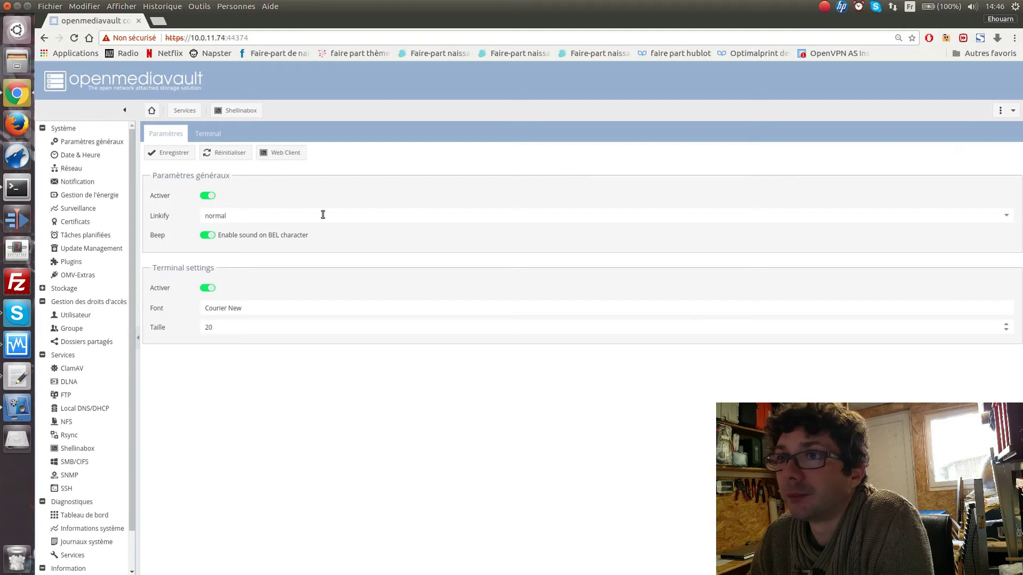
- Save the Shellinabox settings and apply the configuration changes
left_click(172, 153)
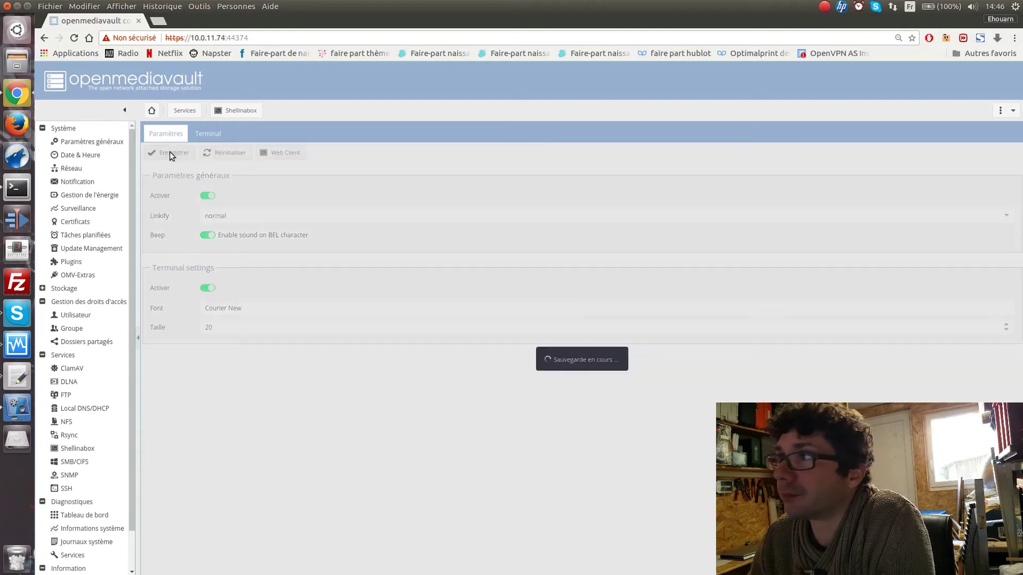
left_click(954, 134)
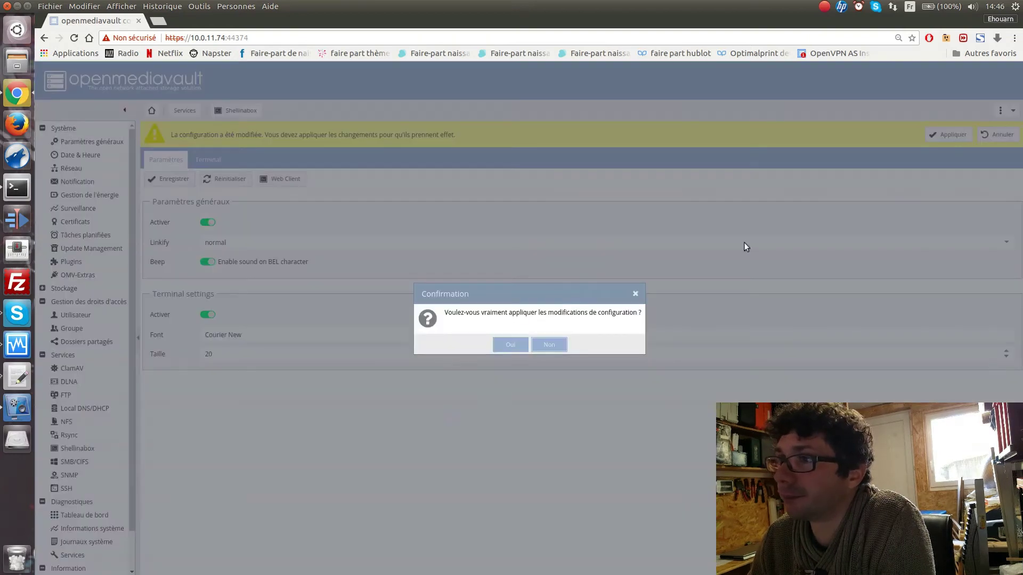
left_click(507, 343)
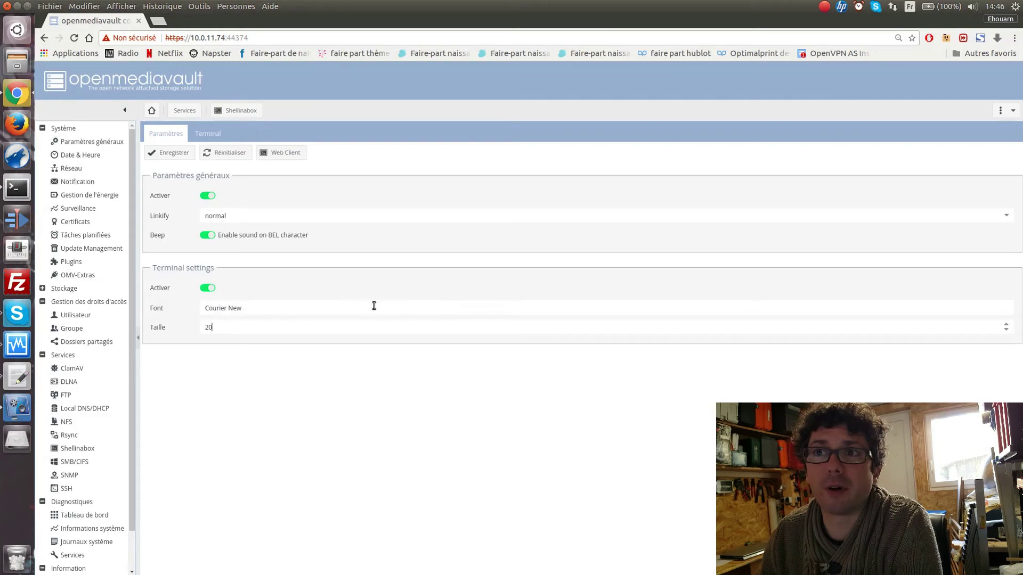
- Open the network firewall rules and examine the ones allowing ping on eth0, eth1 and eth2
left_click(95, 172)
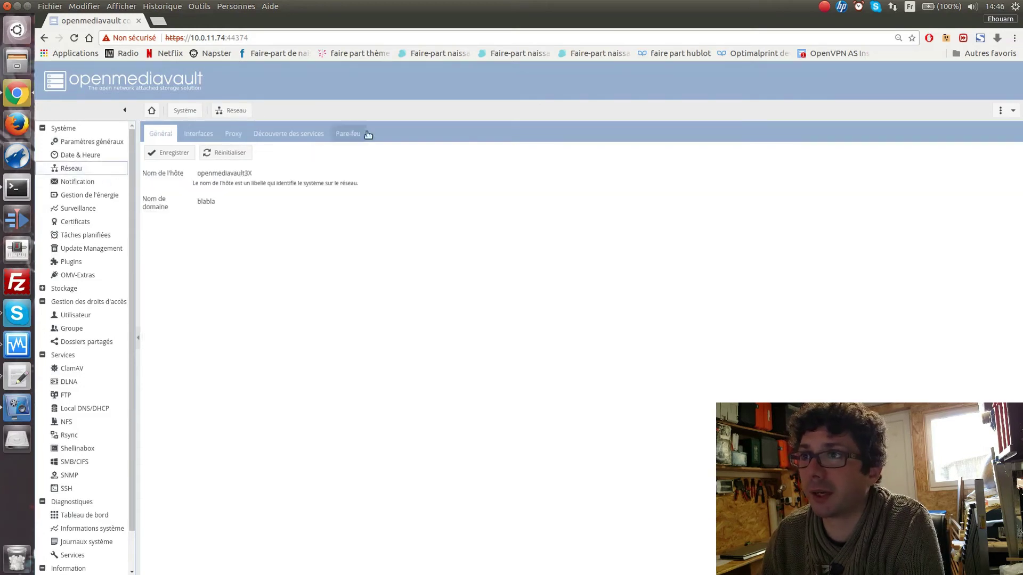
left_click(349, 135)
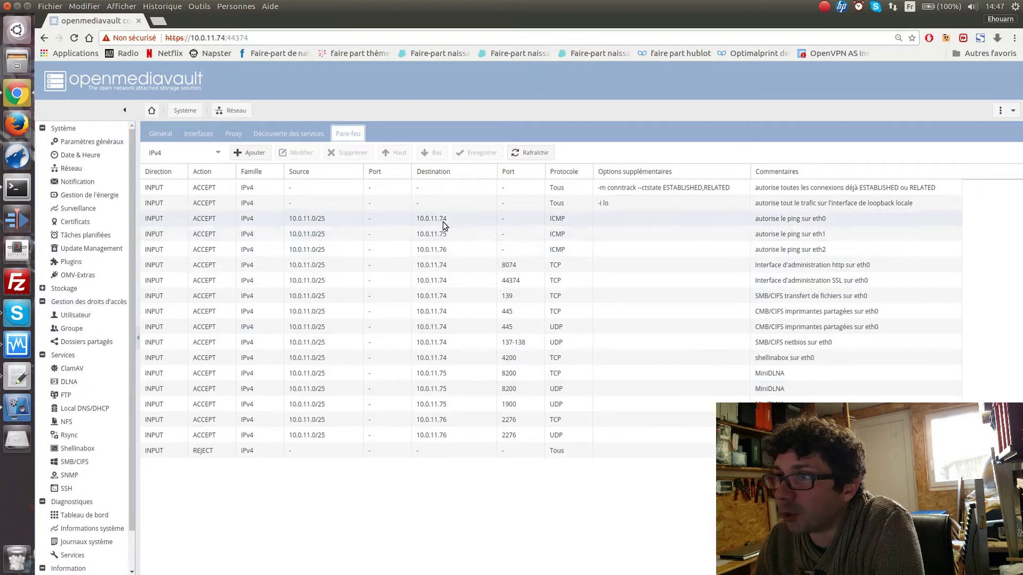
left_click(446, 254)
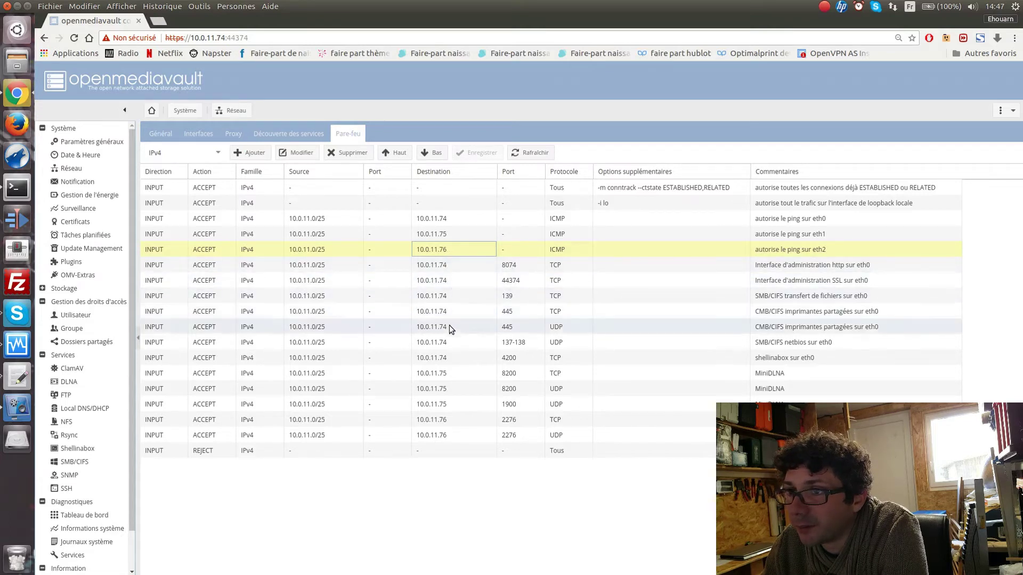
- Examine the source, destination and destination port of the shellinabox firewall rule, cancel the edit and select the final REJECT rule
left_click(446, 359)
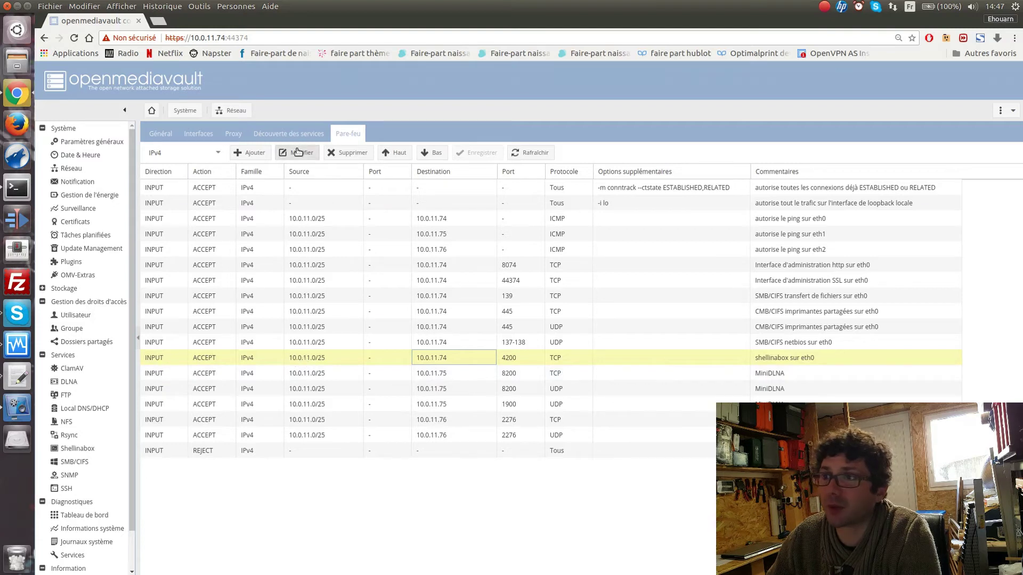
left_click(296, 151)
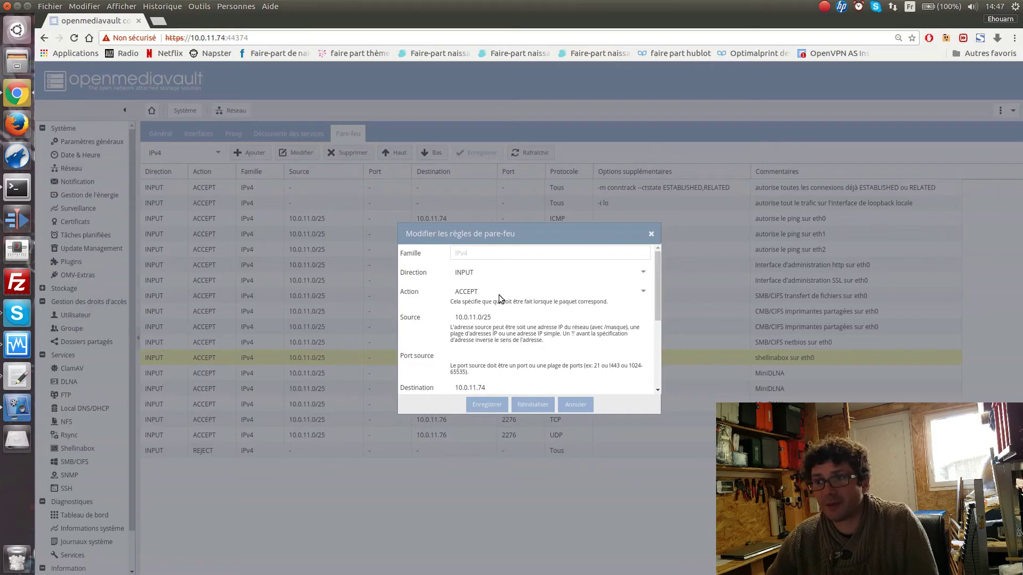
left_click_drag(491, 317, 430, 316)
scroll(547, 335, "down", 1)
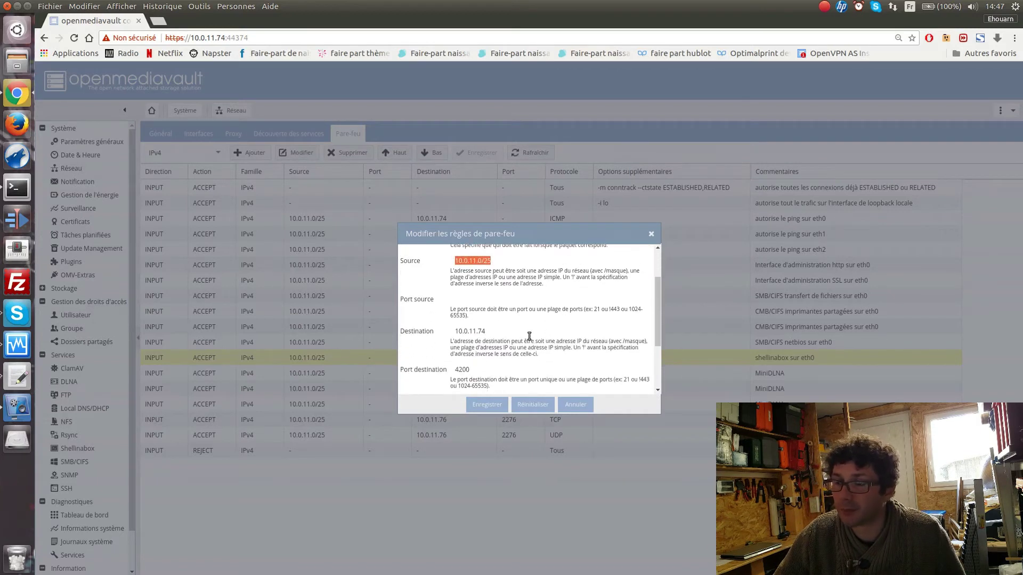
left_click(490, 331)
key("ctrl+a")
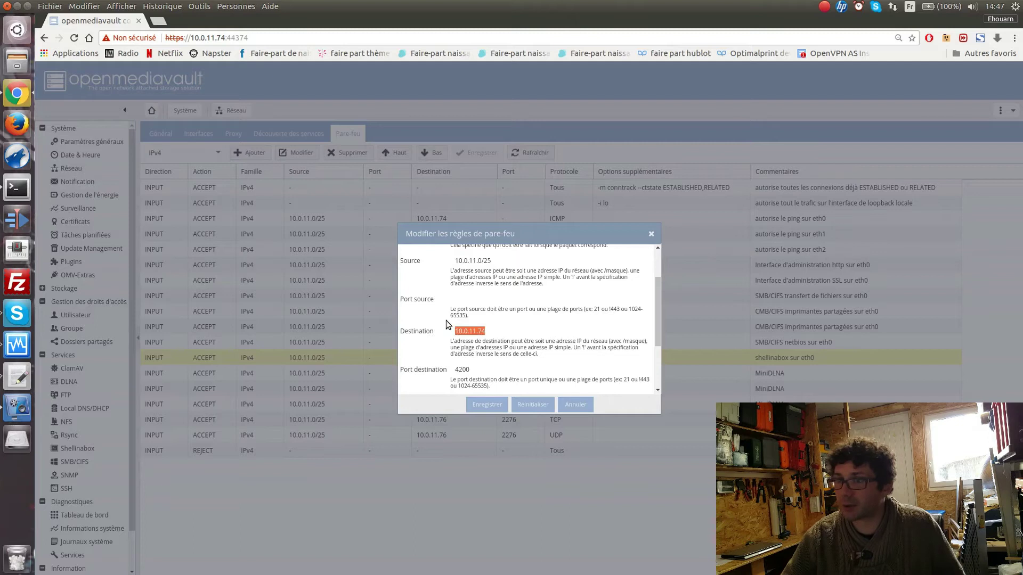
scroll(452, 328, "down", 3)
double_click(455, 285)
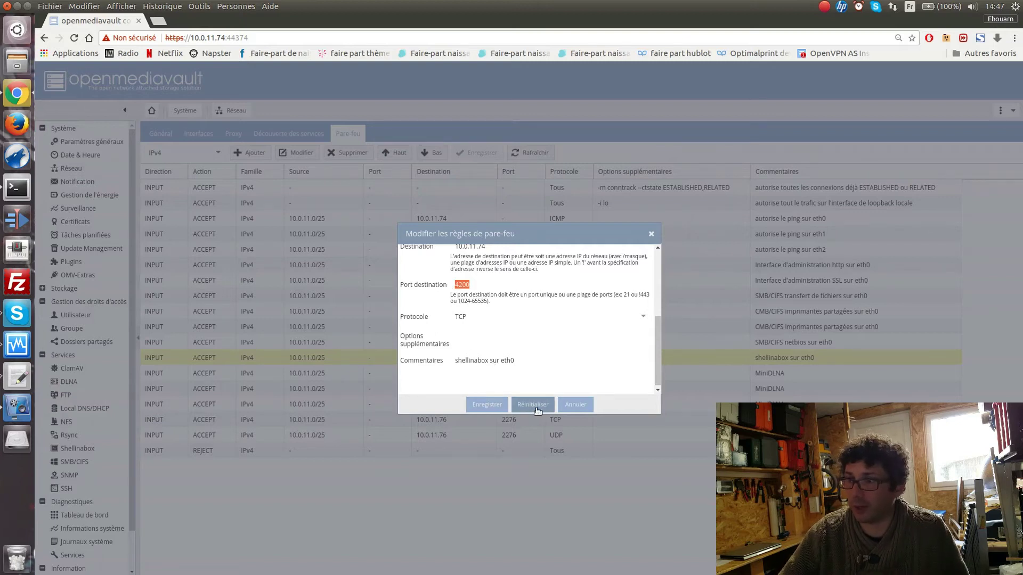
left_click(573, 405)
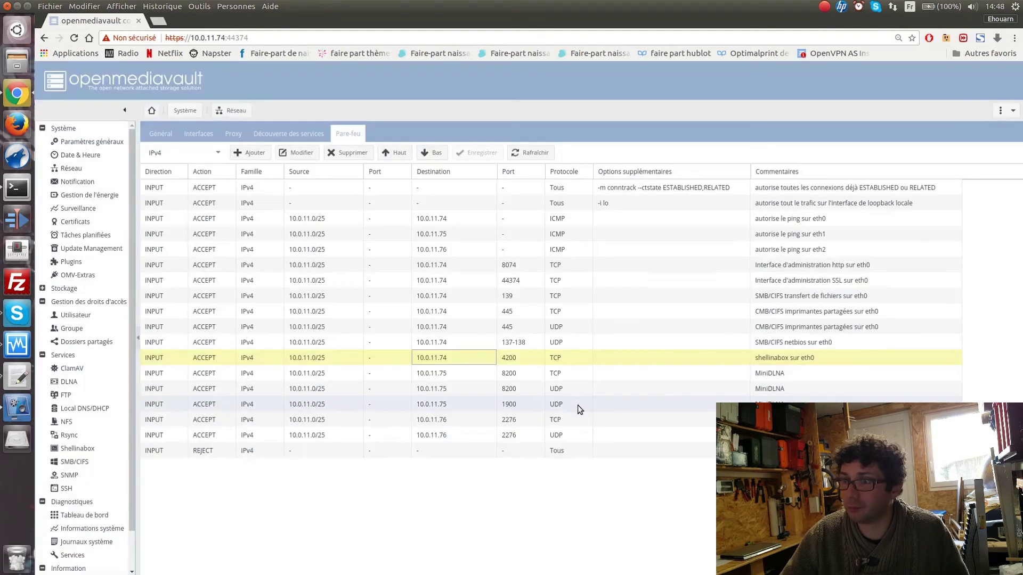
left_click(347, 450)
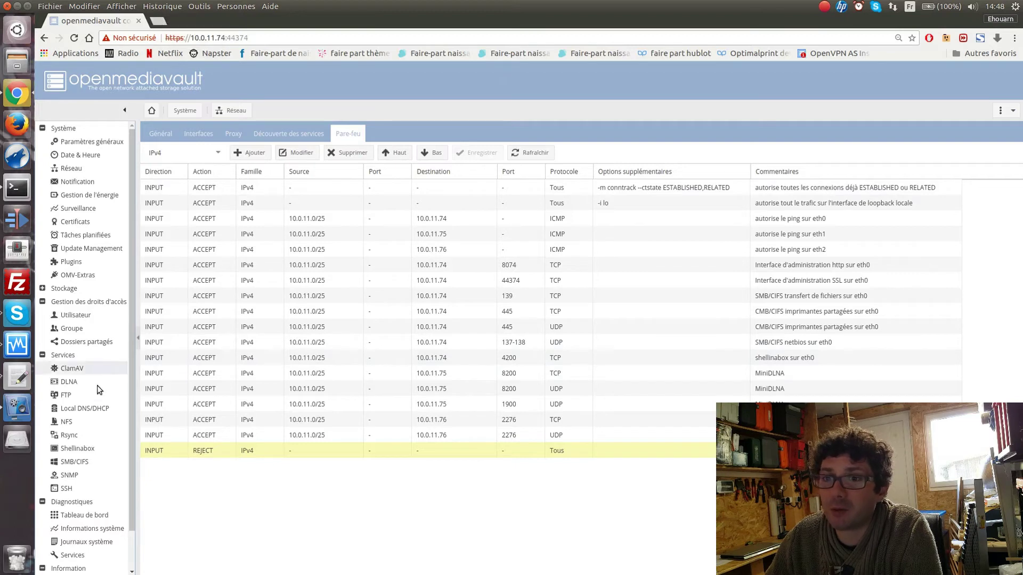
- Try launching the web client from the Shellinabox service settings, and close its browser tab
left_click(81, 451)
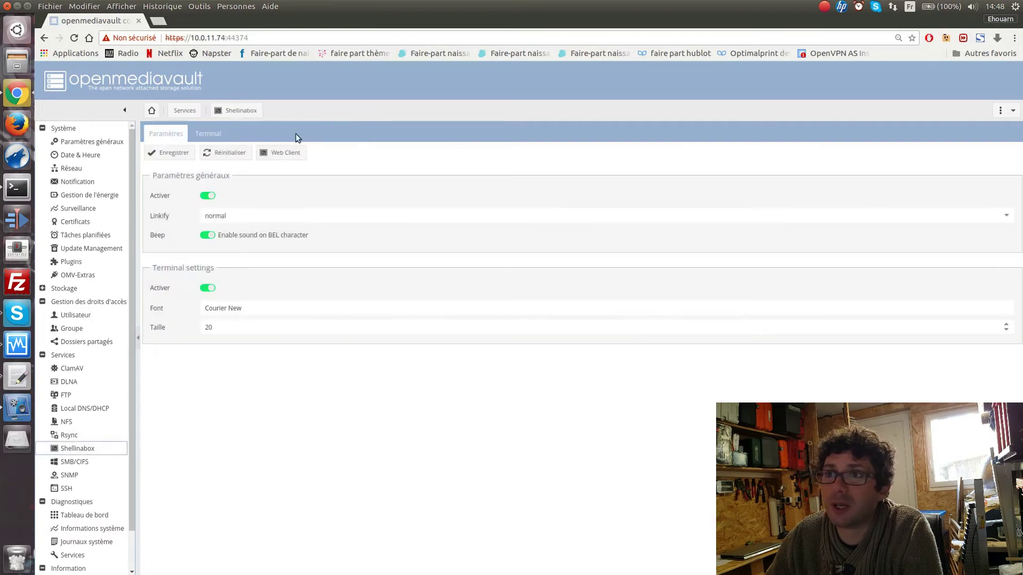
left_click(285, 154)
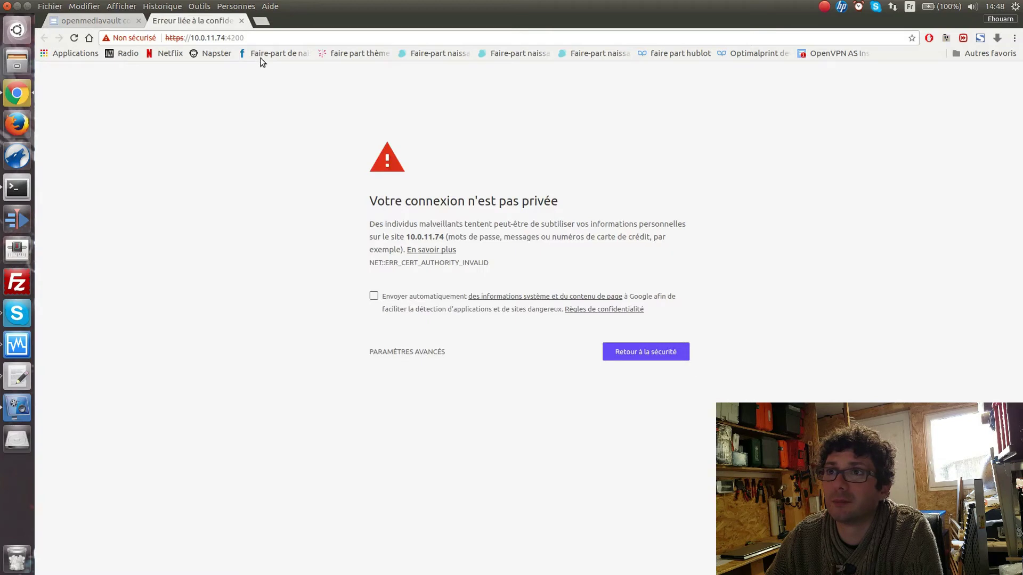
left_click(242, 21)
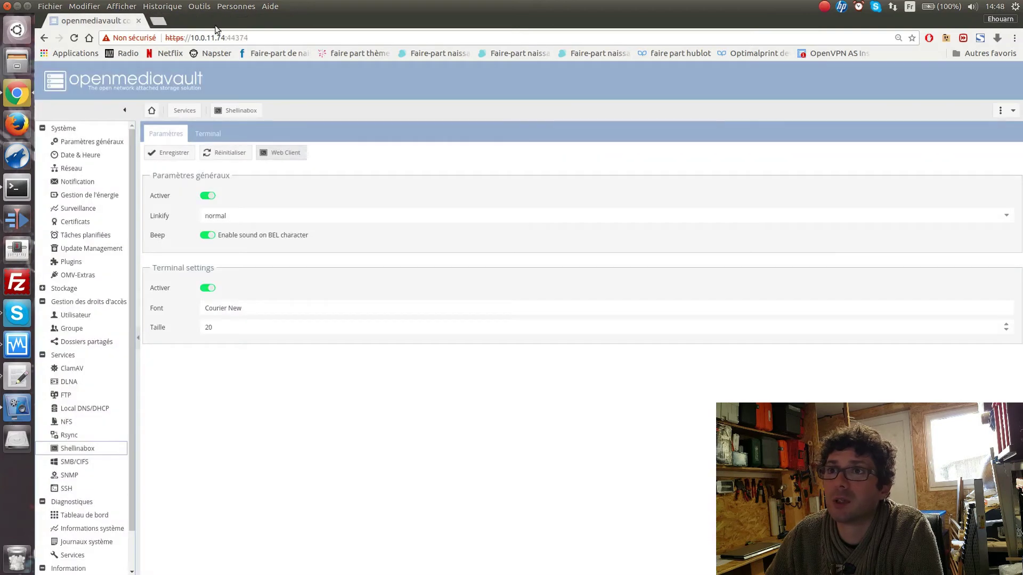
- Open 10.0.11.74:4200 in a new browser tab and proceed past the certificate warning to the site
left_click(156, 21)
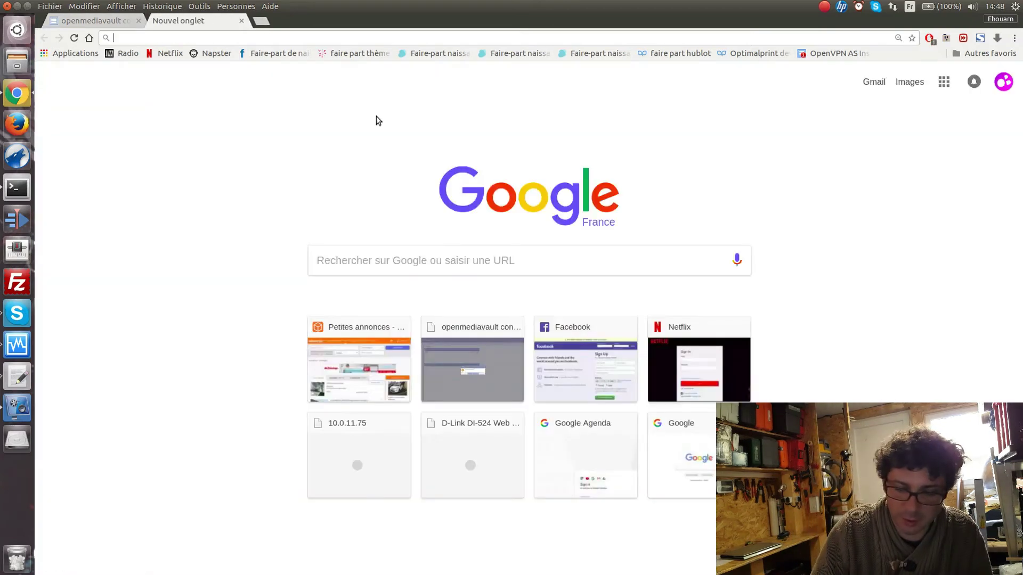
type("10.0.11")
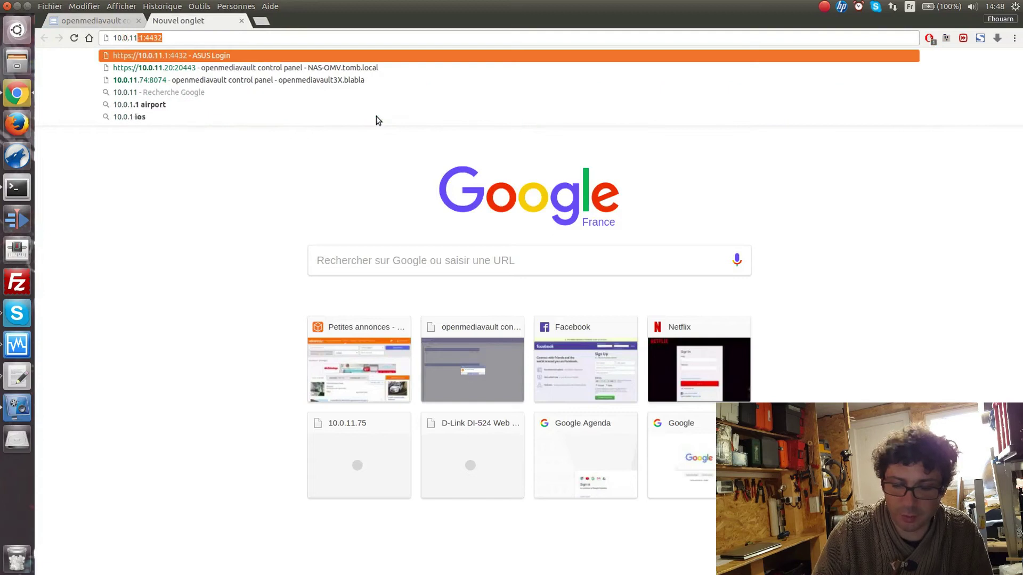
type(".")
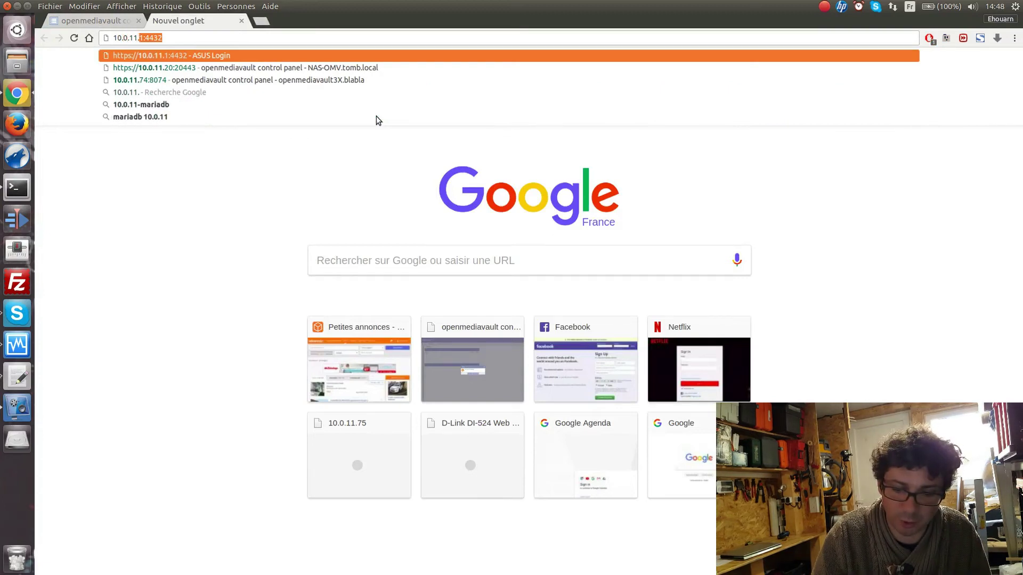
type("74:4200")
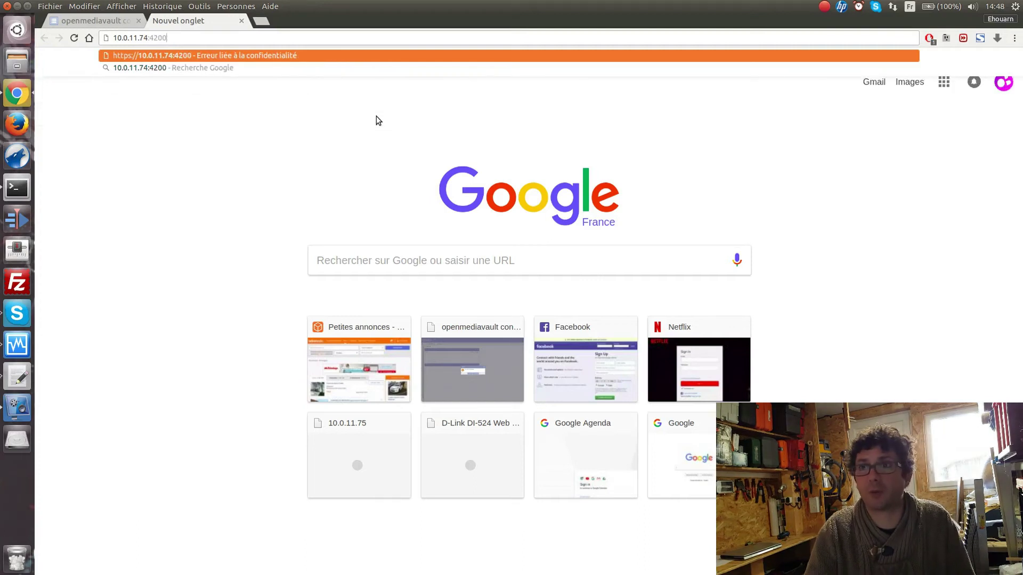
key("Return")
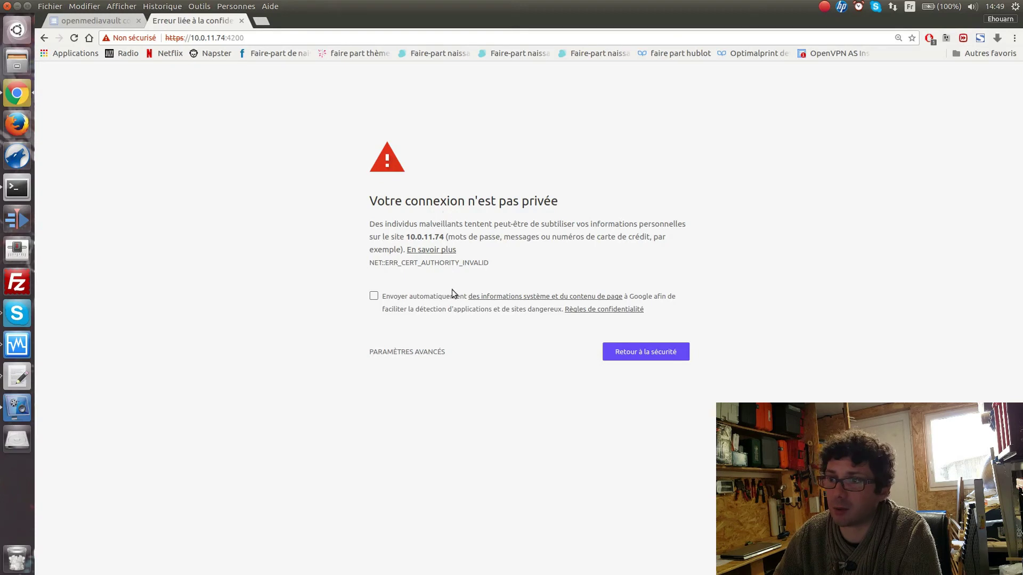
left_click(430, 352)
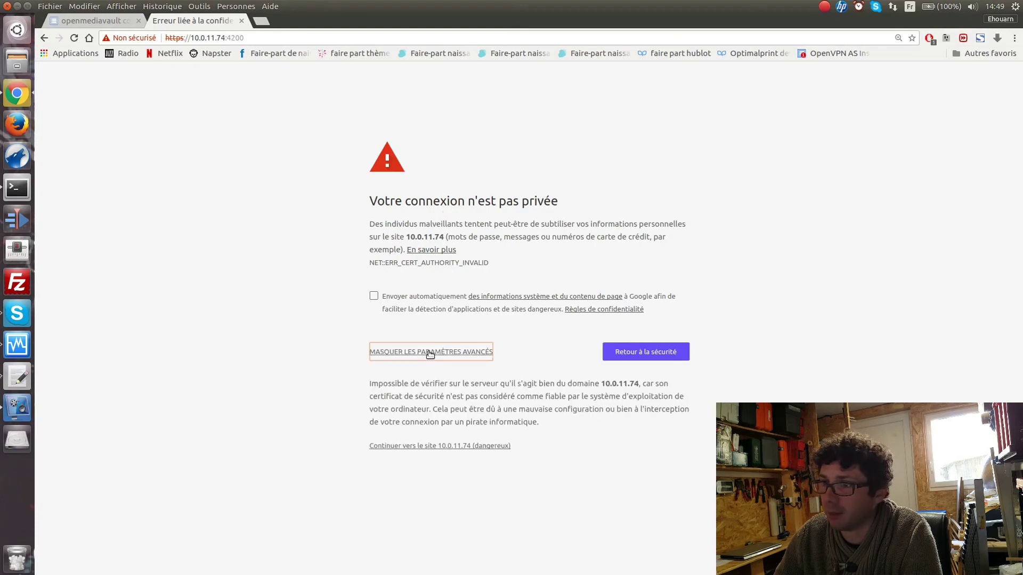
left_click(453, 445)
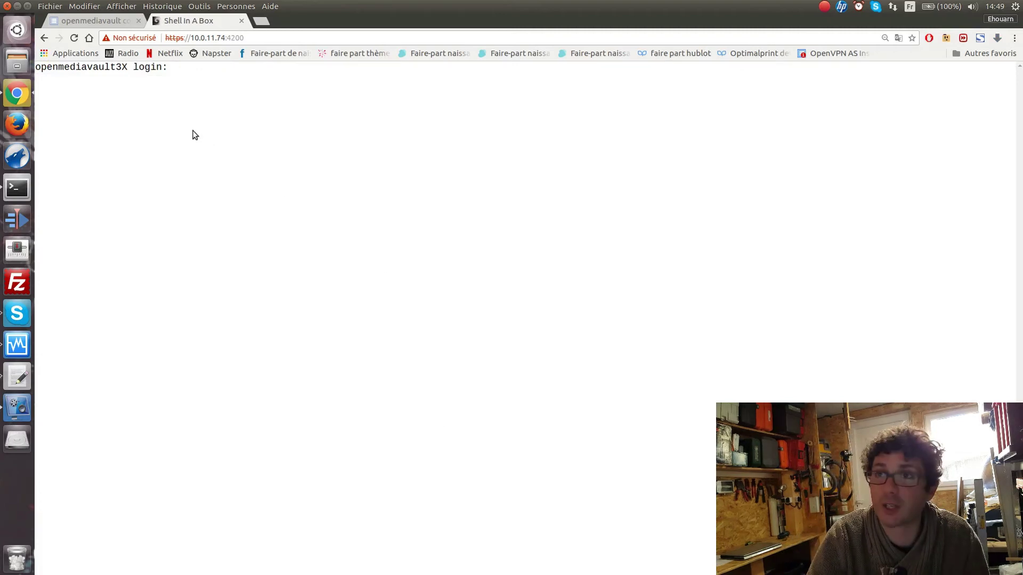
- Log in to the web terminal as root with the account password and list the network interfaces with ifconfig
type("roo")
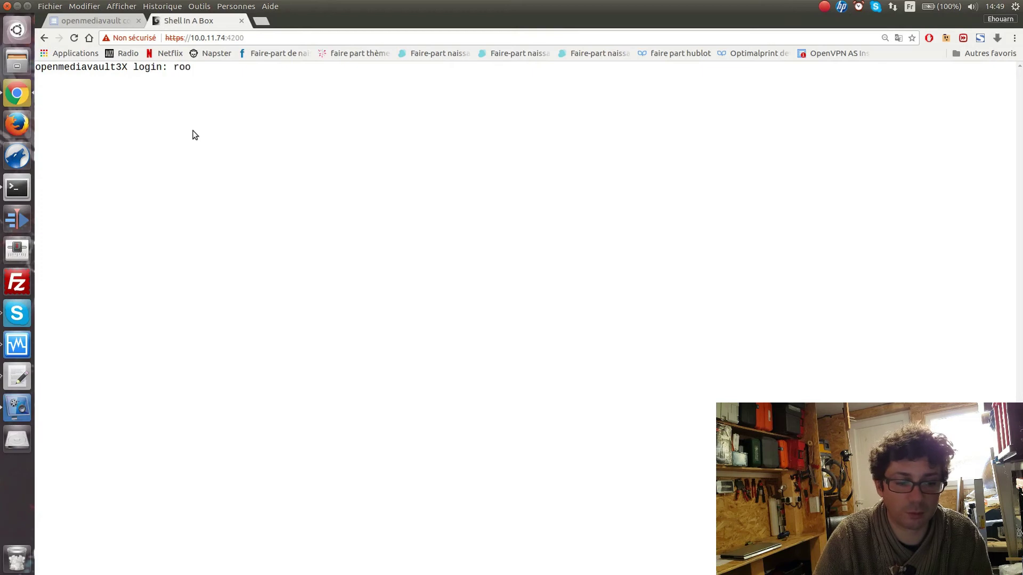
type("t")
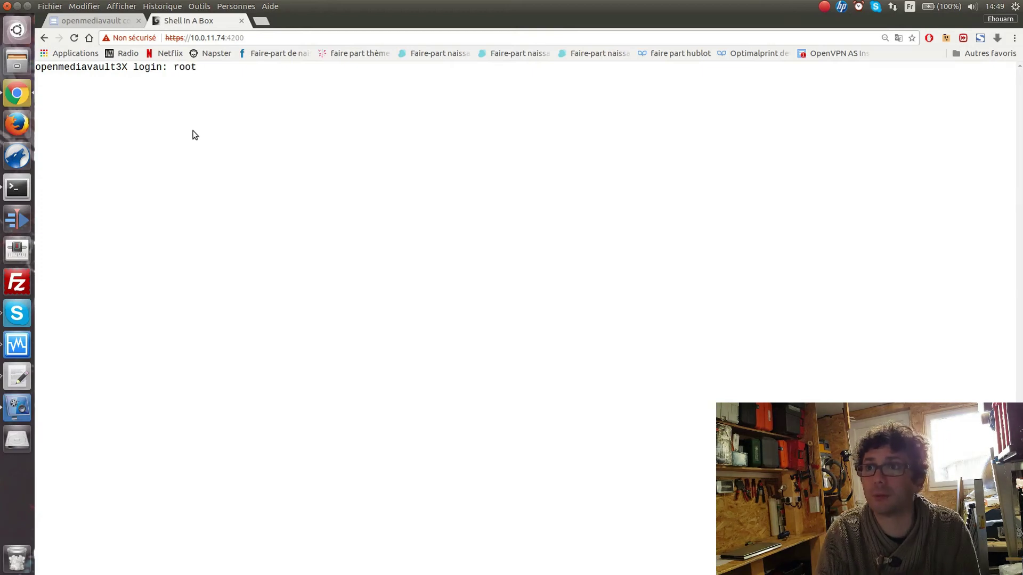
key("Return")
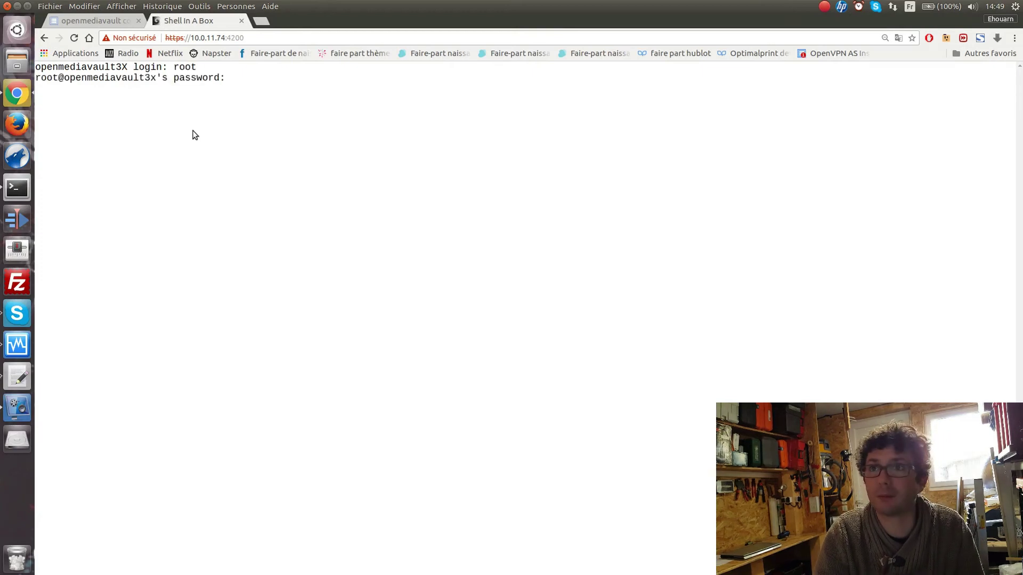
key("Return")
type("ifconfig")
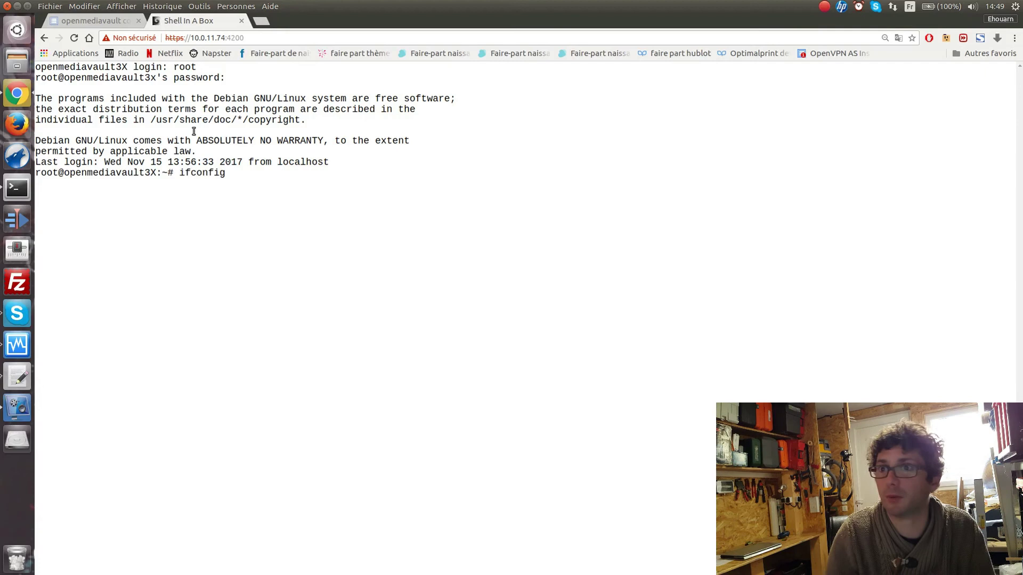
key("Return")
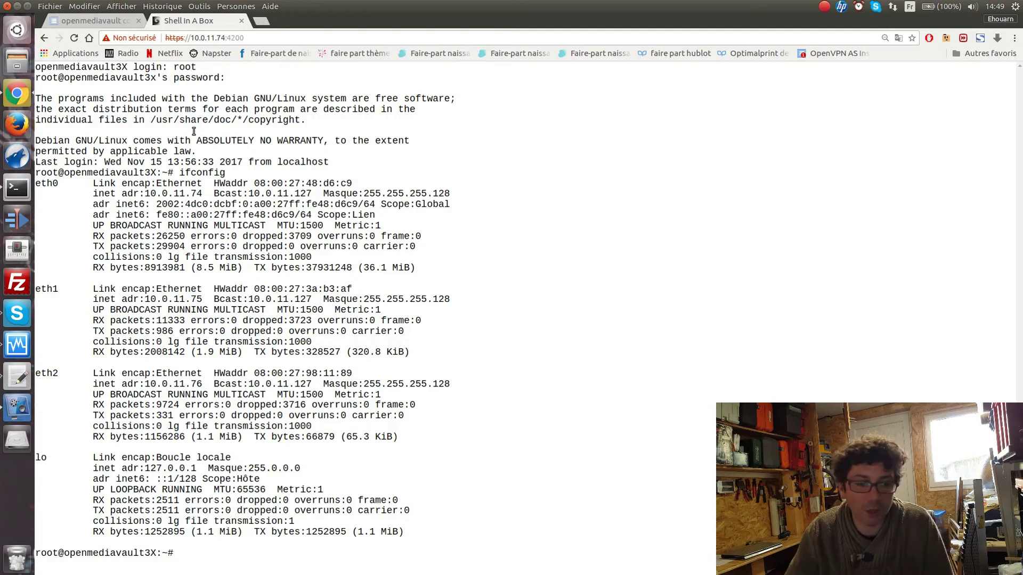
- End the root terminal session with the exit command and request a new connection
type("exit*")
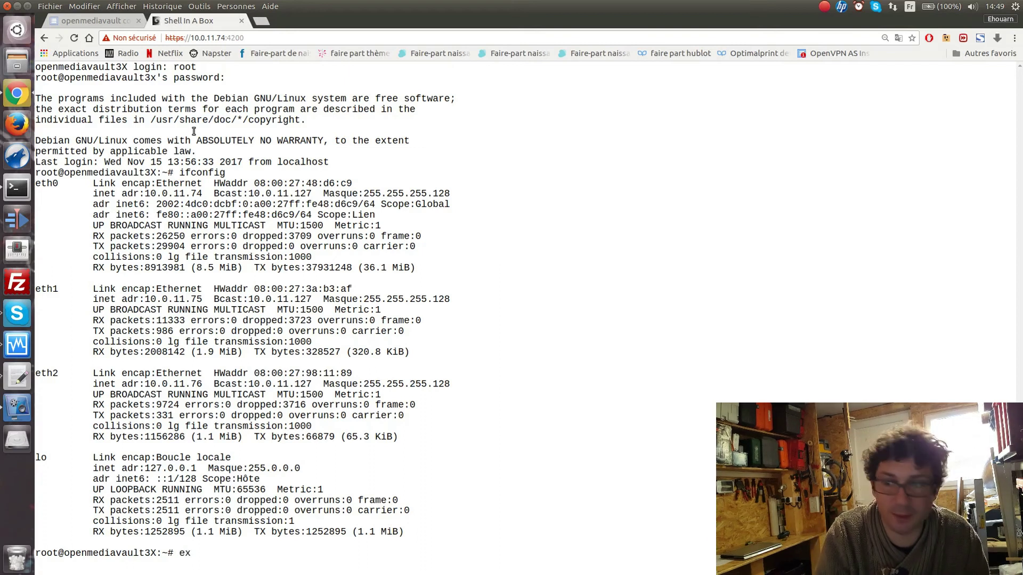
key("Return")
key("Up")
key("BackSpace")
key("Return")
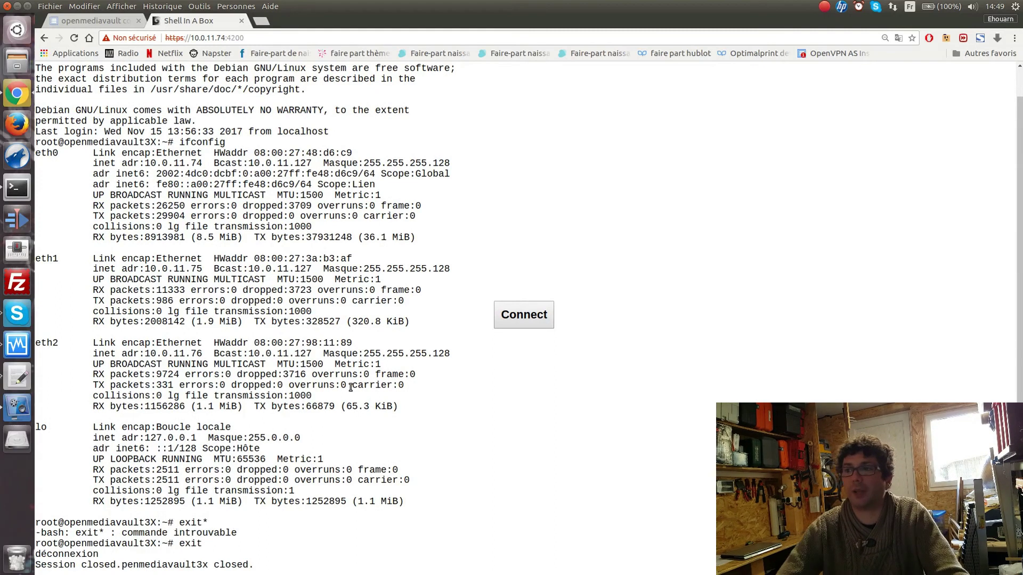
left_click(539, 305)
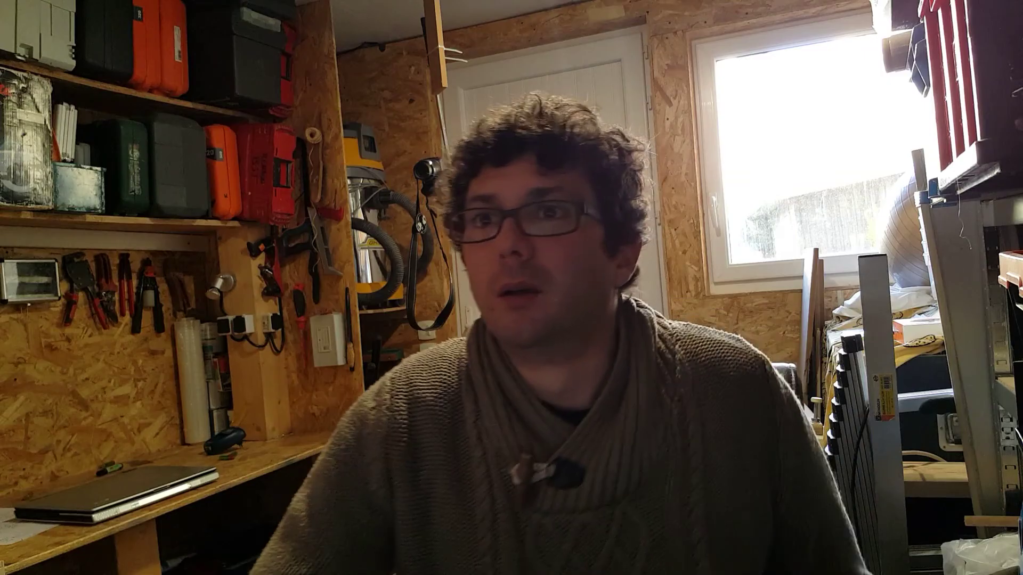